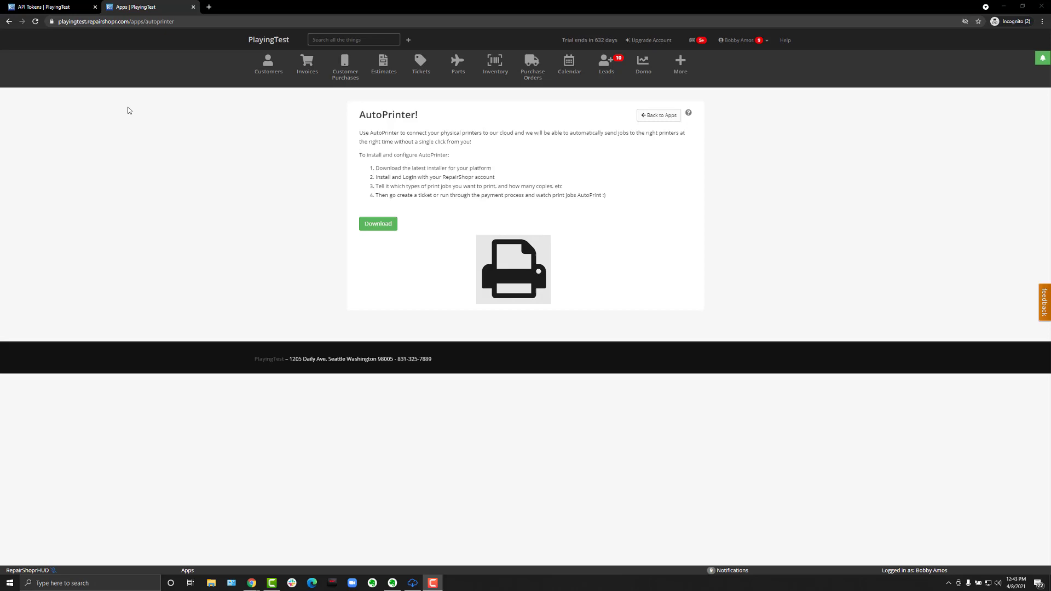
# Switch to the API Tokens New Token page, then bring up the AutoPrinter desktop app.
pyautogui.click(32, 6)
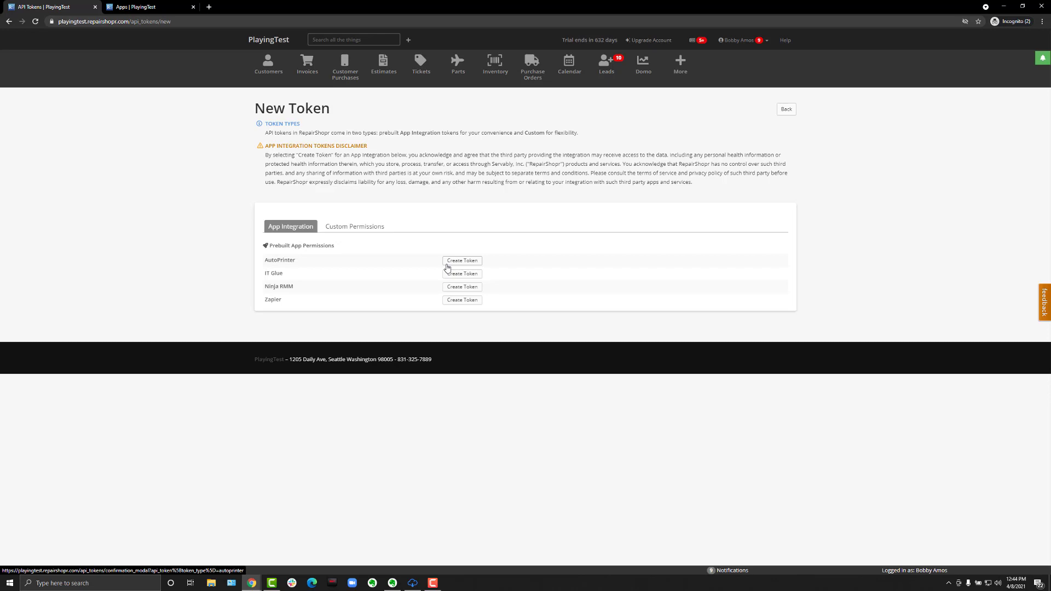
pyautogui.click(412, 583)
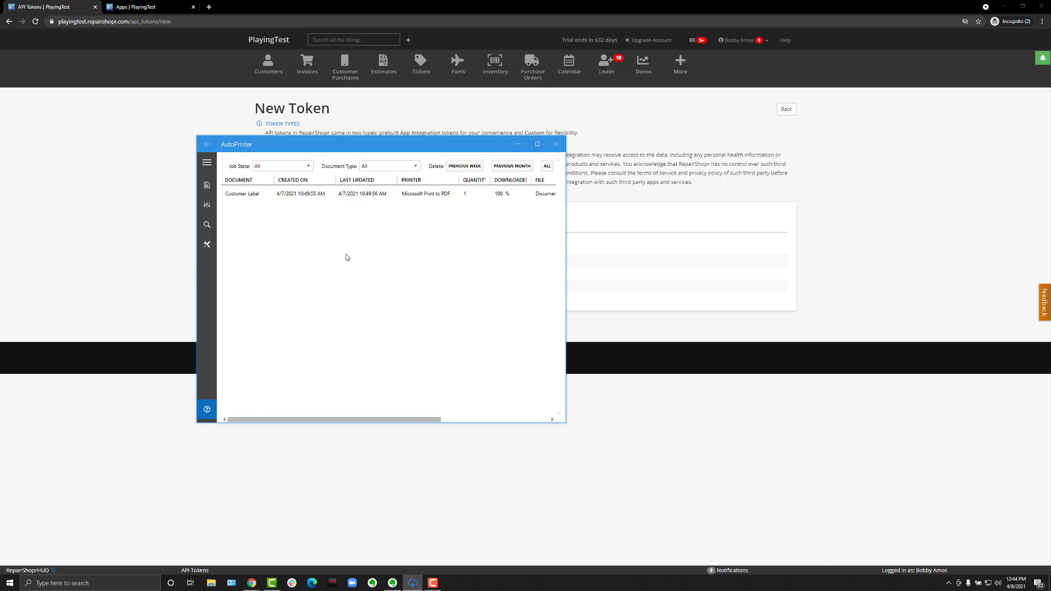
# Center the AutoPrinter window and show the Jobs list with its single Customer Label job.
pyautogui.moveTo(297, 142); pyautogui.dragTo(347, 199)
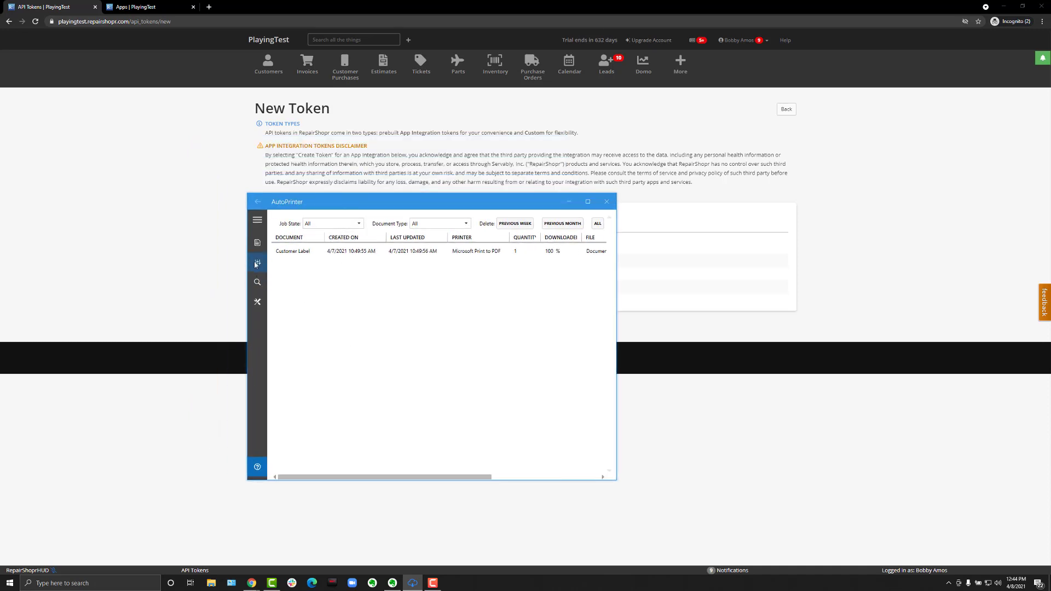
pyautogui.click(258, 222)
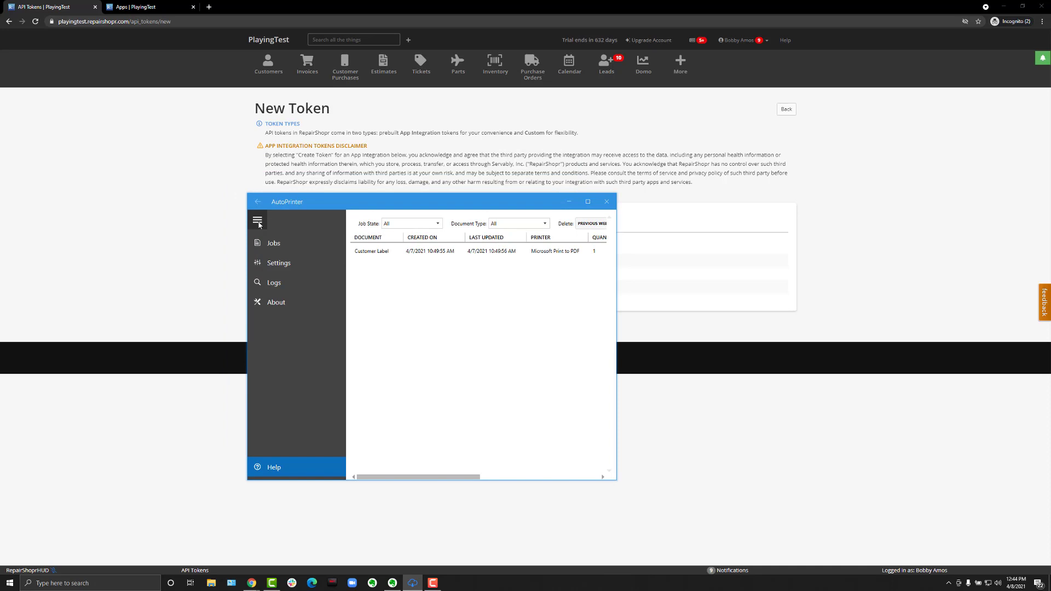
pyautogui.click(277, 243)
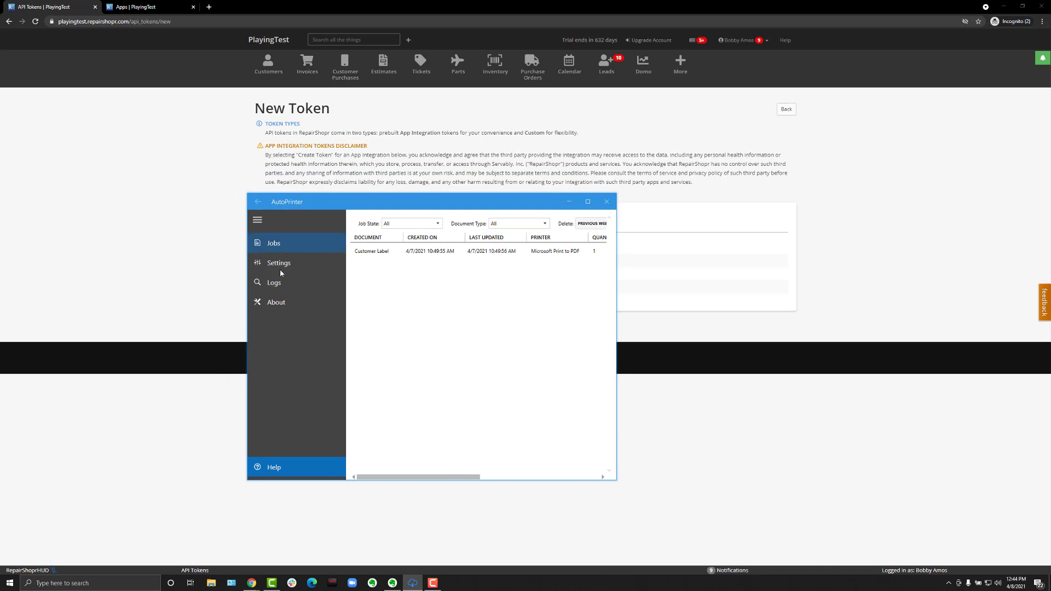
pyautogui.click(256, 221)
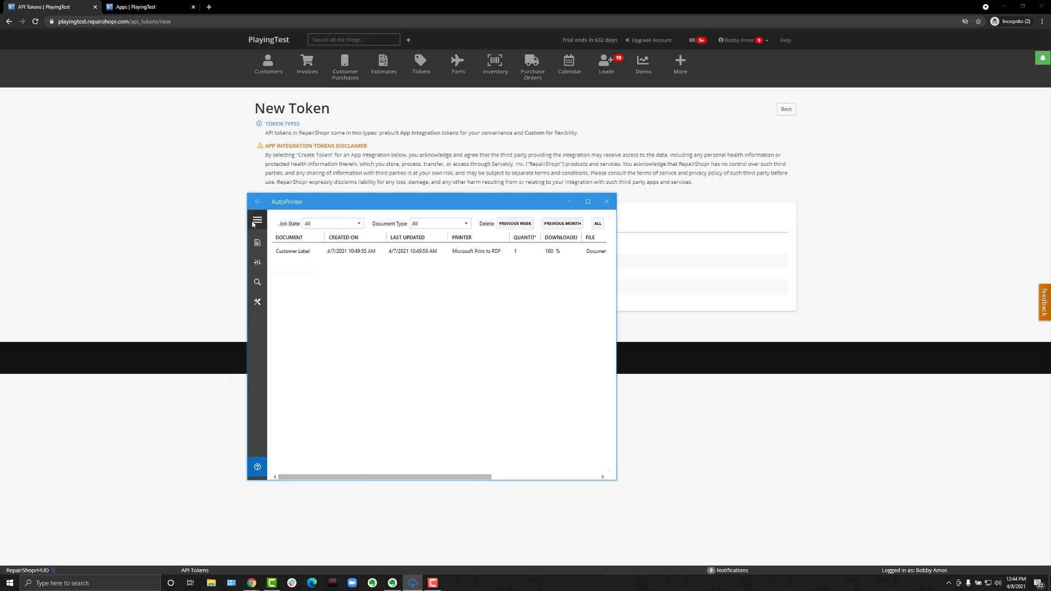
pyautogui.click(256, 221)
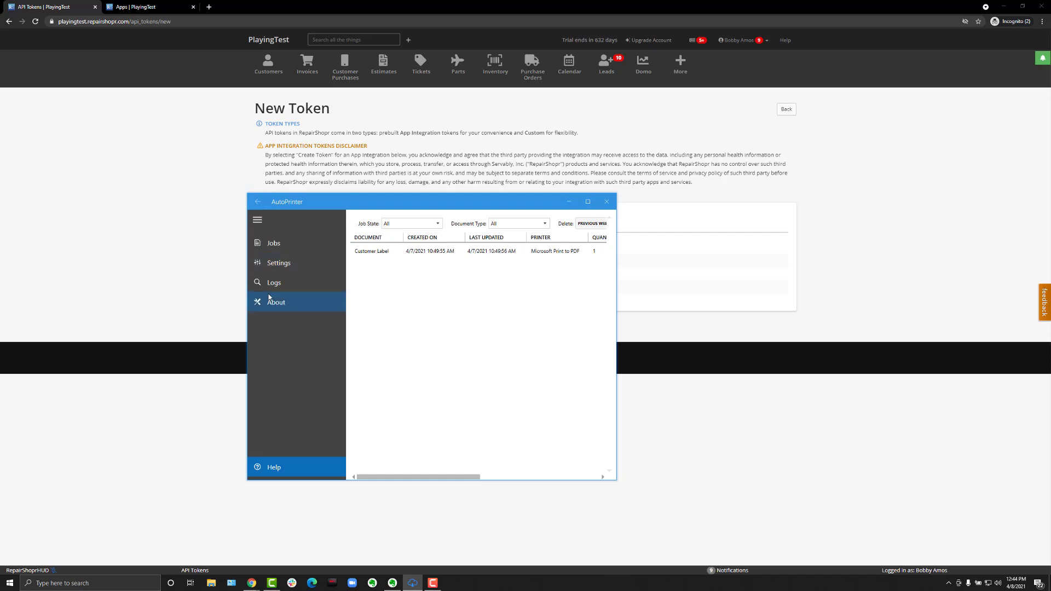
pyautogui.click(257, 244)
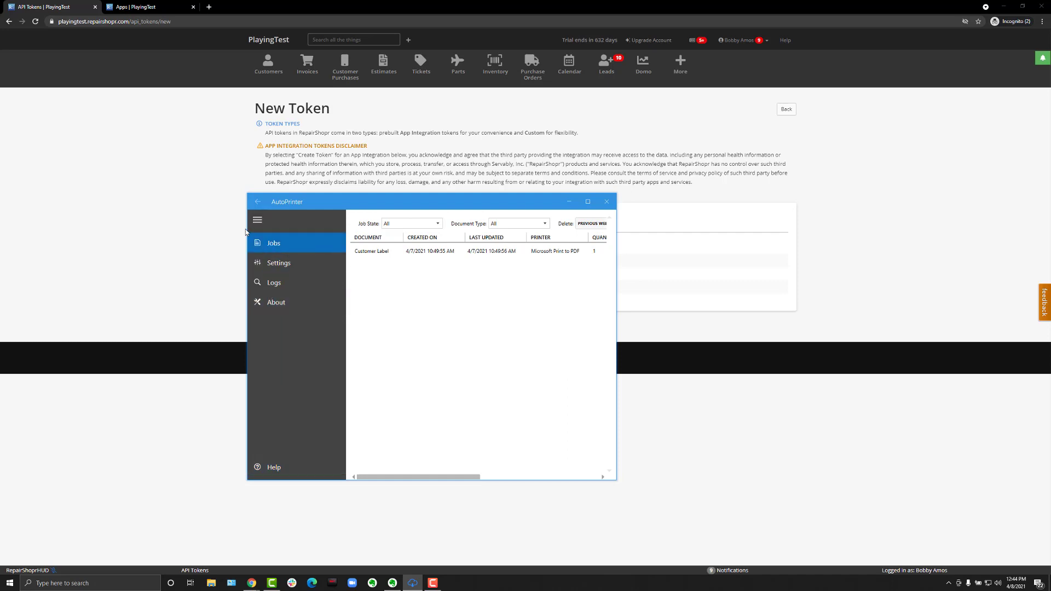
pyautogui.click(257, 219)
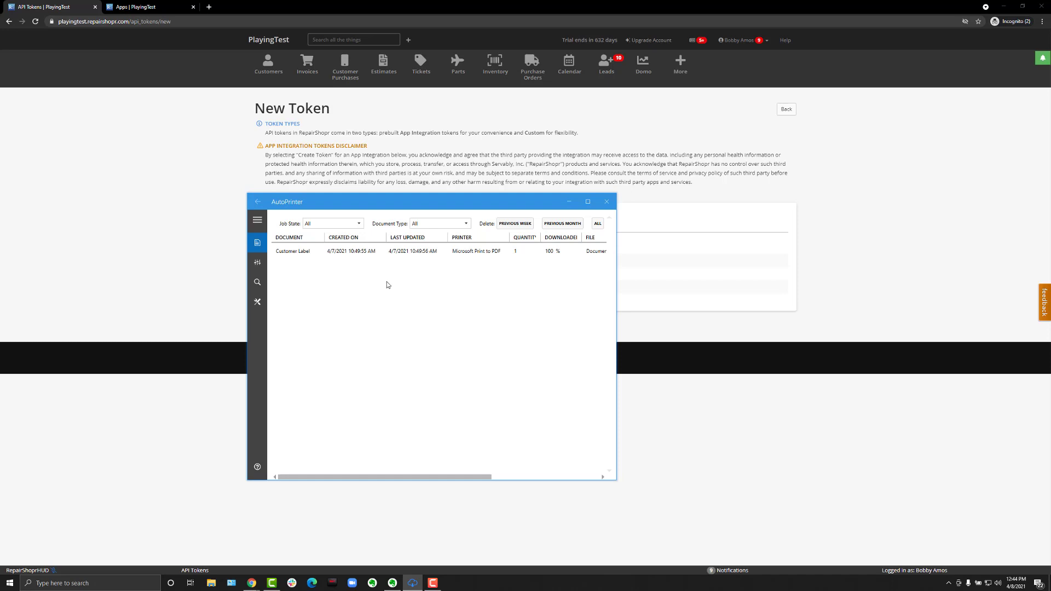
# Open Settings, keeping Canon MG3600 series as printer, the register unchanged, and Simplex print mode.
pyautogui.click(257, 263)
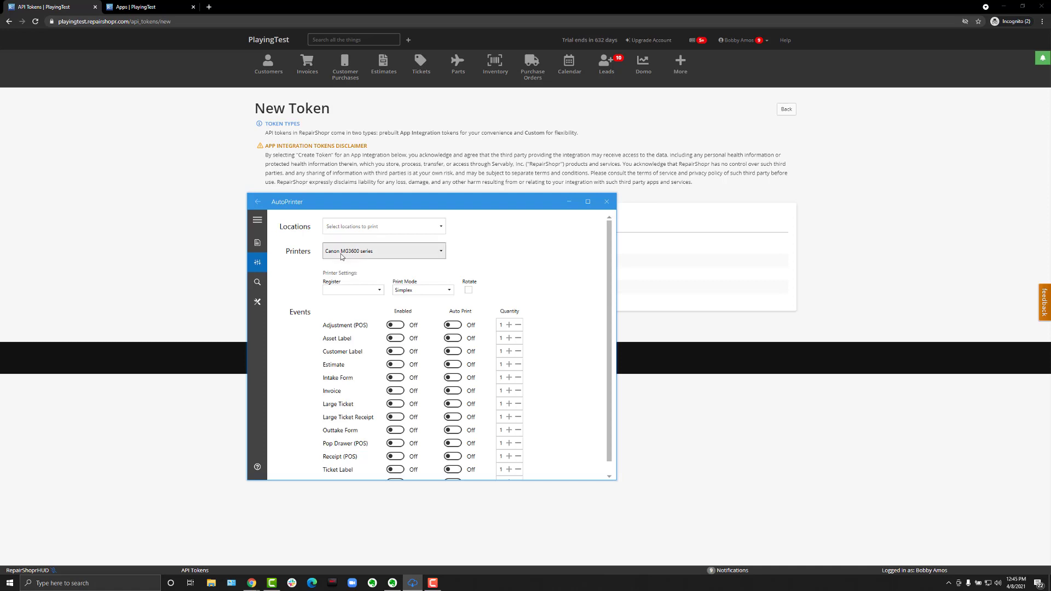
pyautogui.click(343, 254)
pyautogui.click(289, 278)
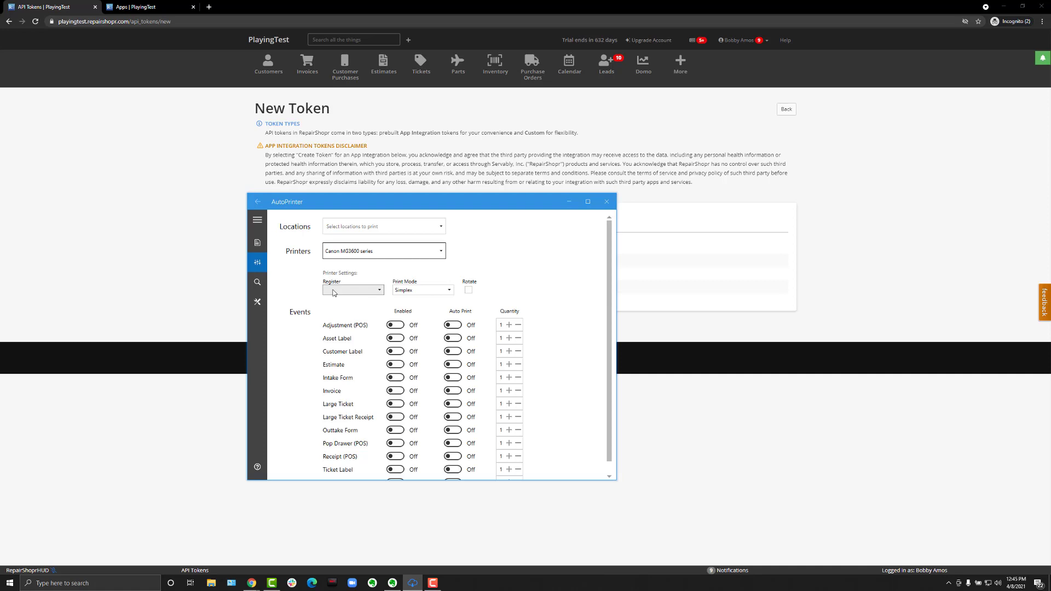
pyautogui.click(333, 291)
pyautogui.click(309, 296)
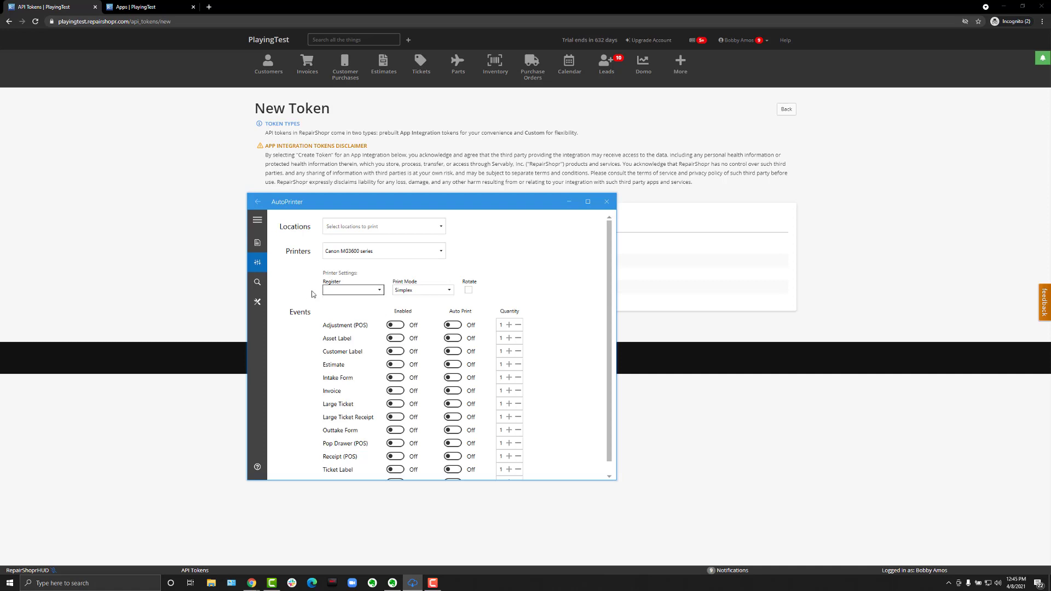
pyautogui.click(439, 291)
pyautogui.click(450, 270)
# Try Customer Label's Enabled and Auto Print switches, leaving both off.
pyautogui.scroll(-1, 424, 340)
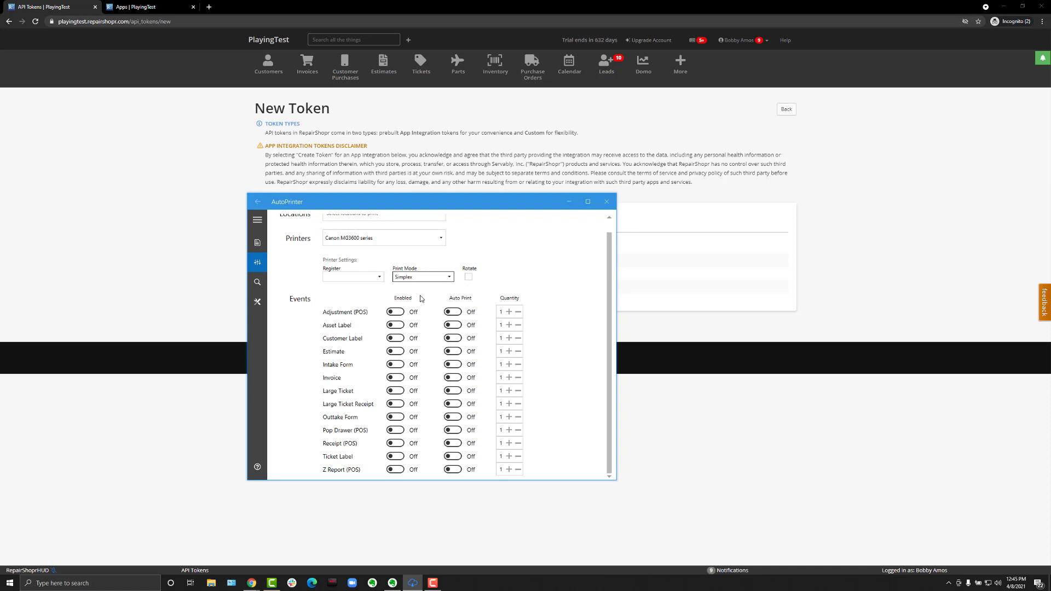
pyautogui.click(394, 338)
pyautogui.click(395, 338)
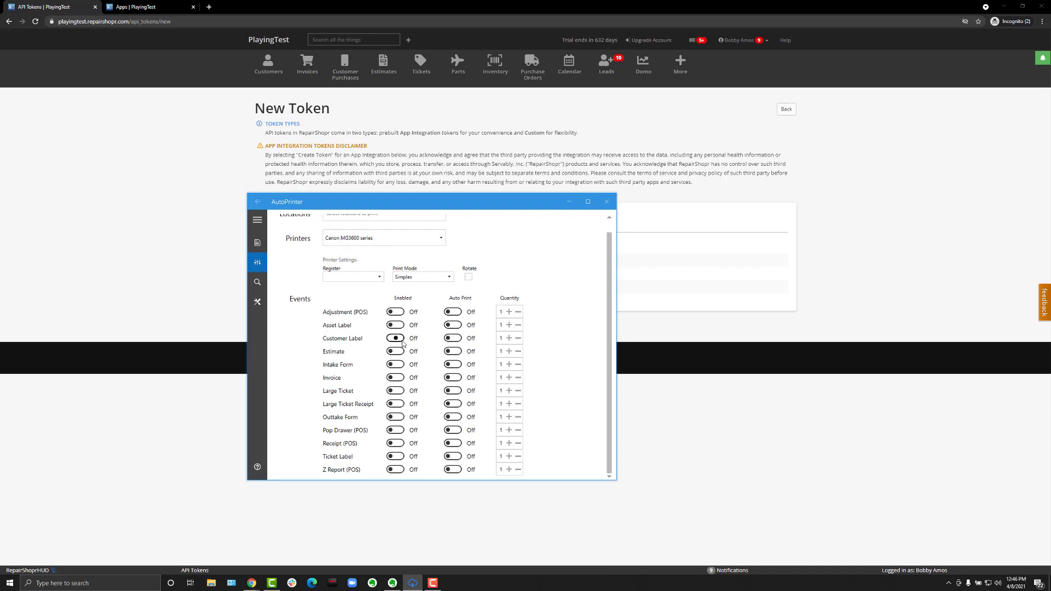
pyautogui.click(455, 339)
pyautogui.click(452, 338)
# Set the Asset Label print quantity to 1.
pyautogui.click(509, 325)
pyautogui.click(509, 325)
pyautogui.click(518, 325)
pyautogui.click(502, 327)
pyautogui.press('BackSpace')
pyautogui.write('10')
pyautogui.moveTo(505, 327); pyautogui.dragTo(491, 327)
pyautogui.write('1')
pyautogui.click(545, 351)
pyautogui.scroll(1, 438, 388)
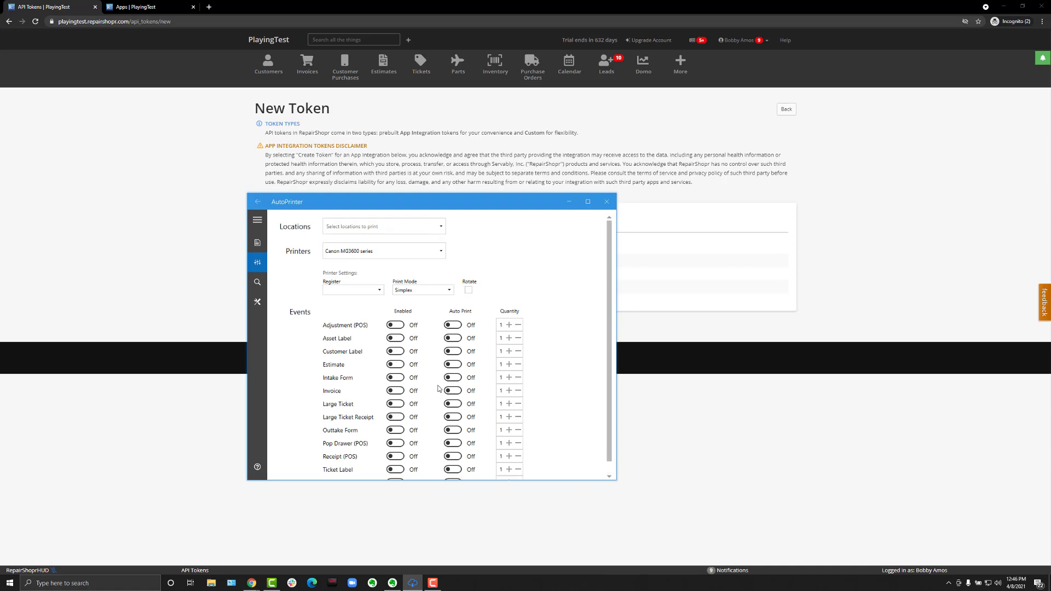
# Open the 4/8/2021 event log and inspect the Add WCF connection and ETag entries.
pyautogui.click(257, 283)
pyautogui.click(261, 222)
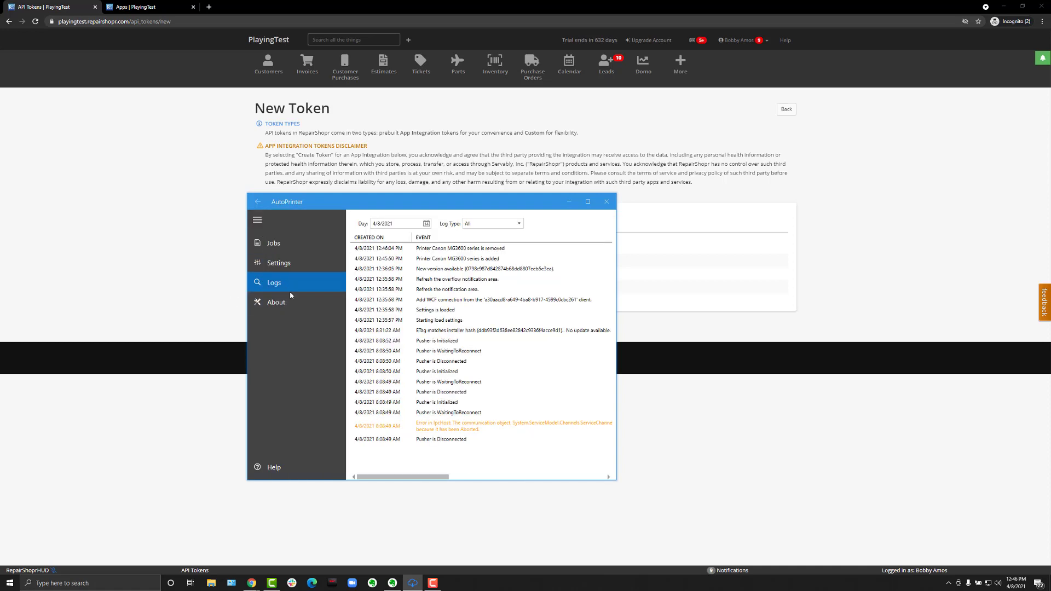
pyautogui.click(257, 219)
pyautogui.click(496, 300)
pyautogui.click(493, 331)
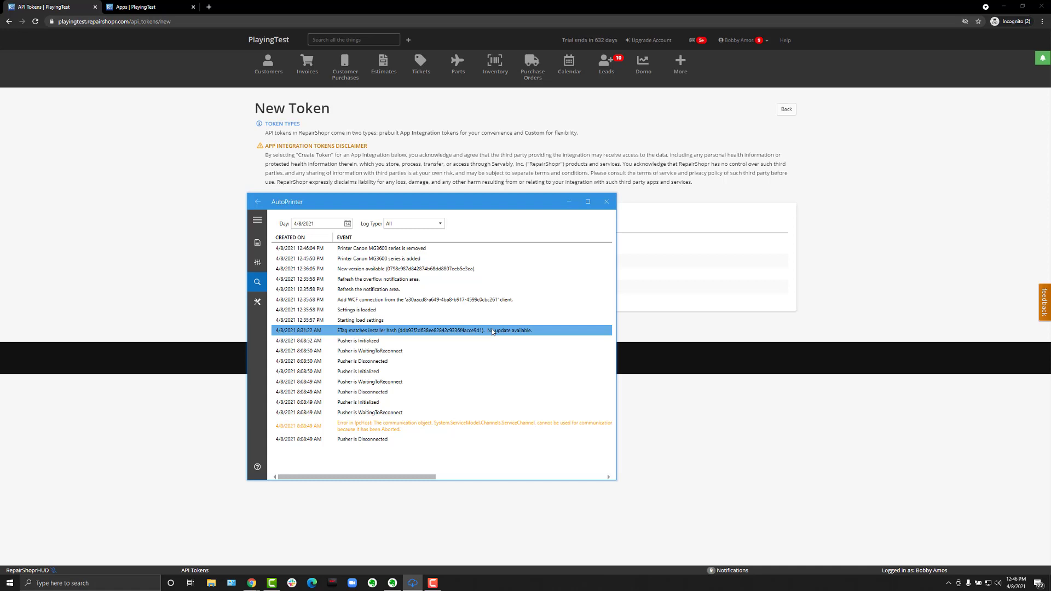
pyautogui.click(482, 320)
# Inspect the 8:08 Pusher is Disconnected, Settings is loaded and Refresh notification area entries.
pyautogui.click(441, 392)
pyautogui.click(438, 382)
pyautogui.click(437, 371)
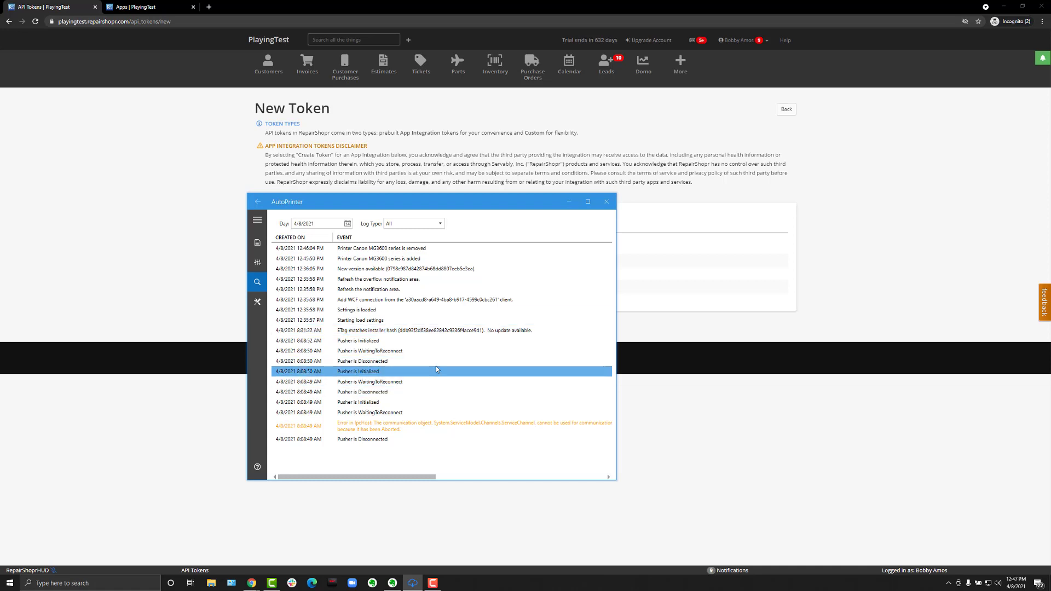
pyautogui.click(437, 364)
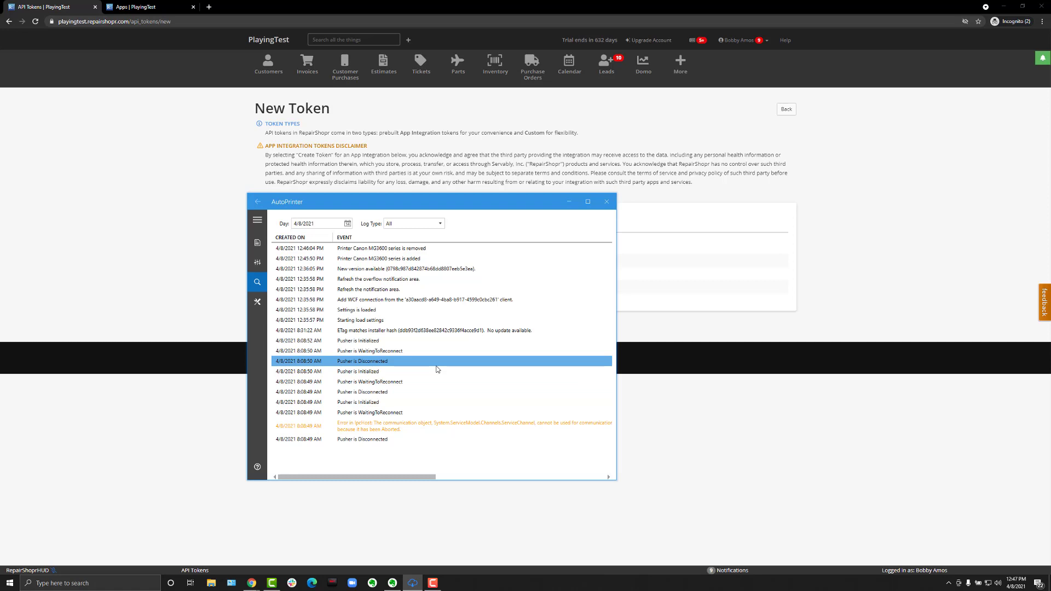
pyautogui.click(436, 310)
pyautogui.click(395, 289)
# Inspect the New version available entry, the orange IpcHost error and the last Pusher entry.
pyautogui.click(392, 269)
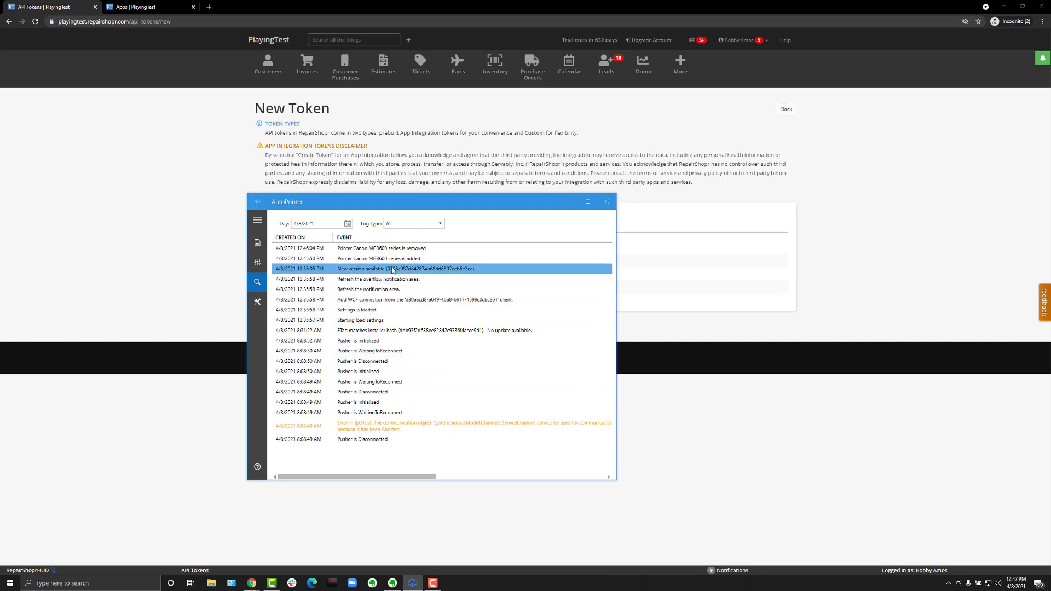
pyautogui.click(390, 279)
pyautogui.click(386, 402)
pyautogui.click(384, 439)
pyautogui.click(379, 425)
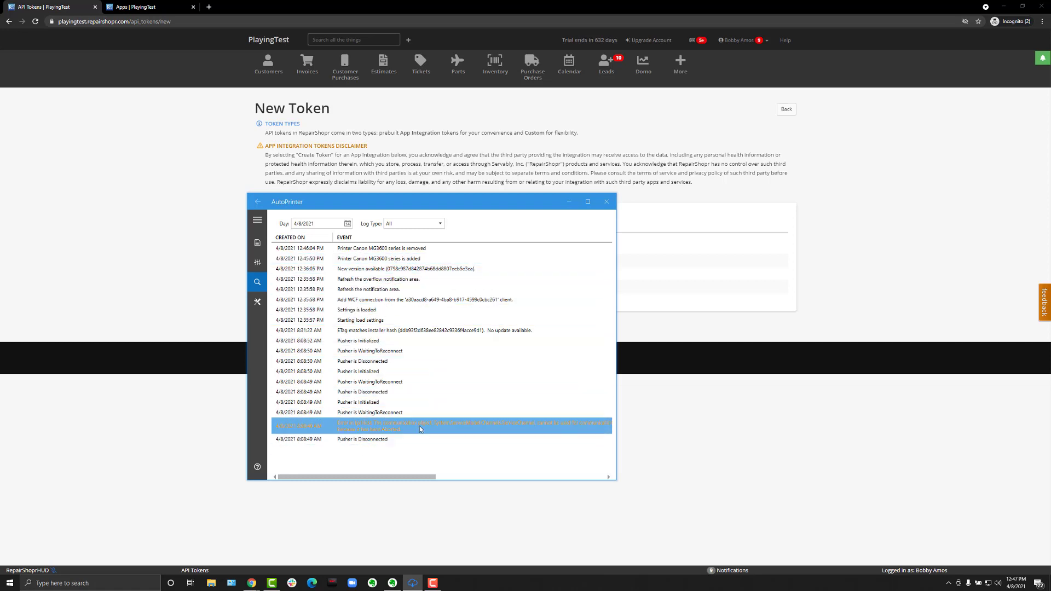
pyautogui.click(367, 439)
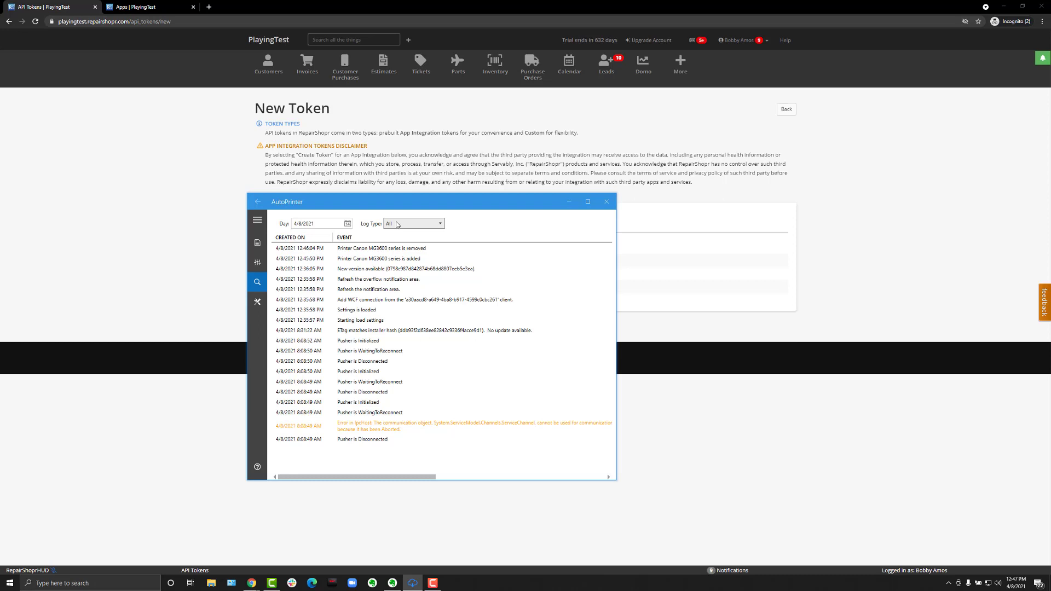
# Read the About page and its open-source library list, then return to printer and event settings.
pyautogui.click(258, 301)
pyautogui.click(258, 219)
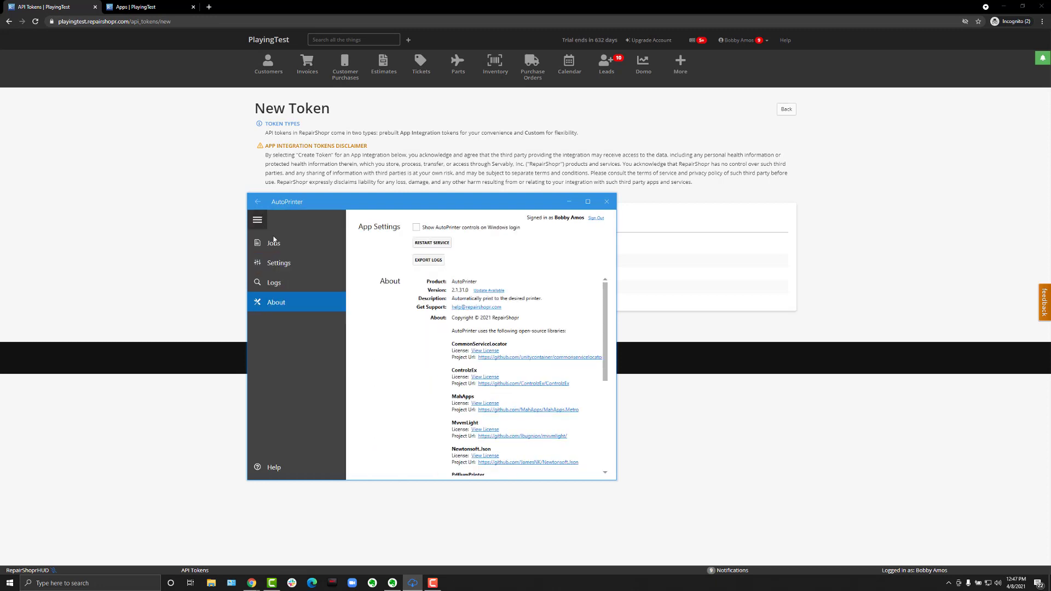
pyautogui.click(256, 221)
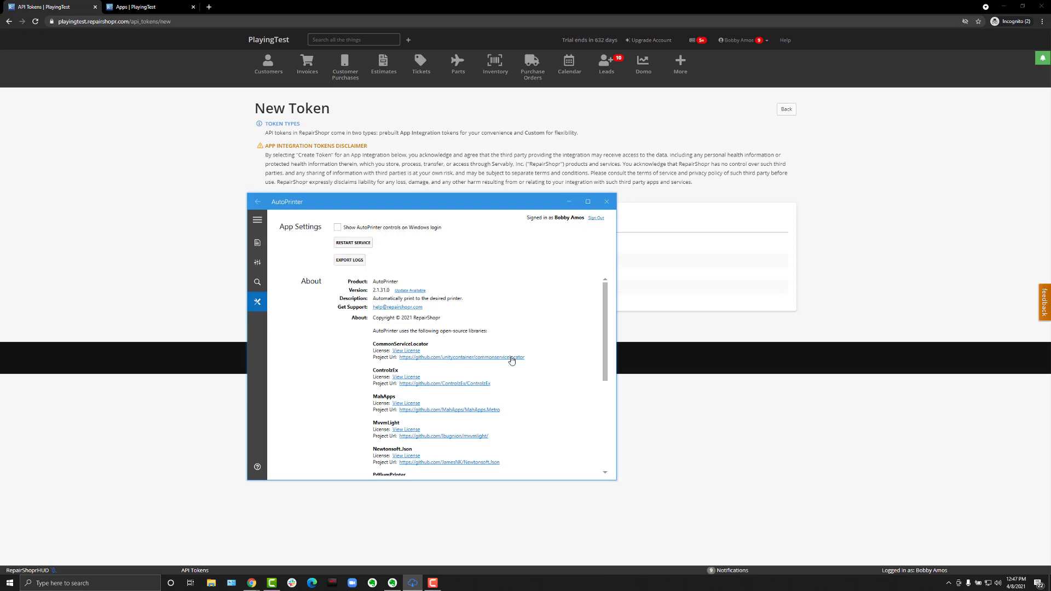
pyautogui.scroll(-5, 512, 359)
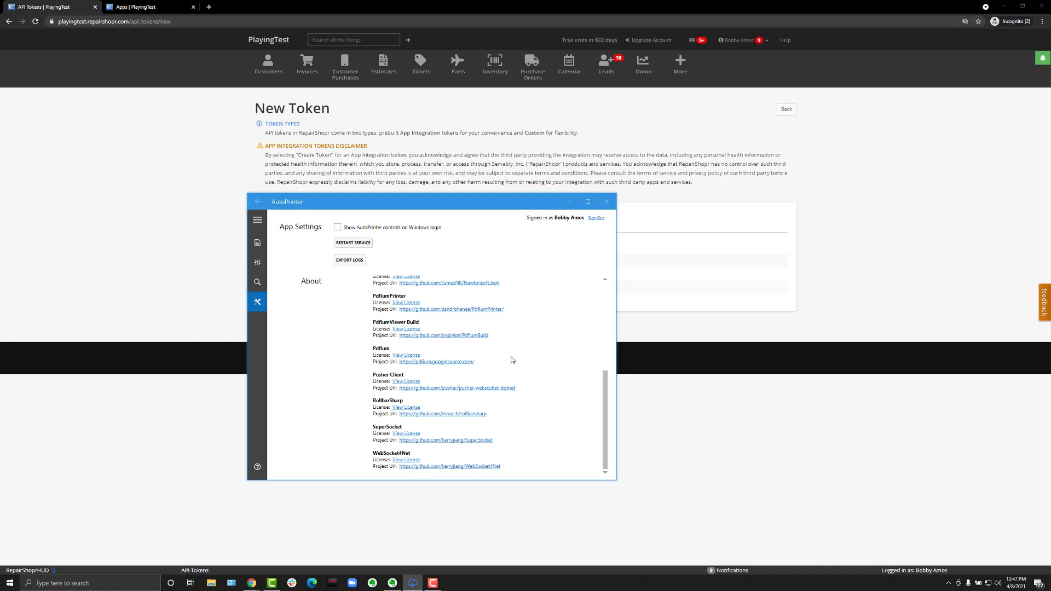
pyautogui.scroll(5, 511, 359)
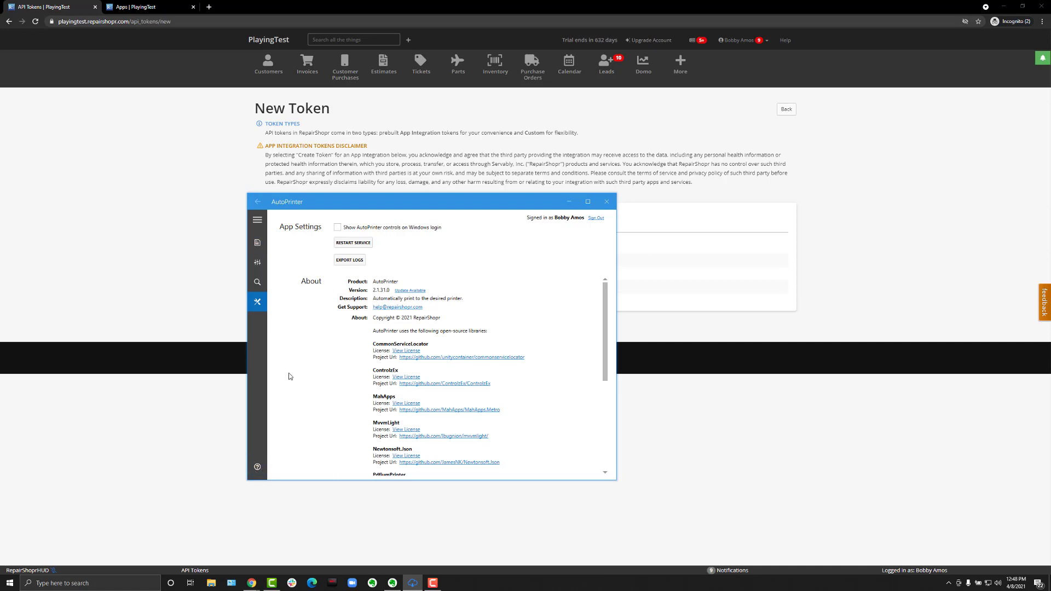
pyautogui.click(258, 262)
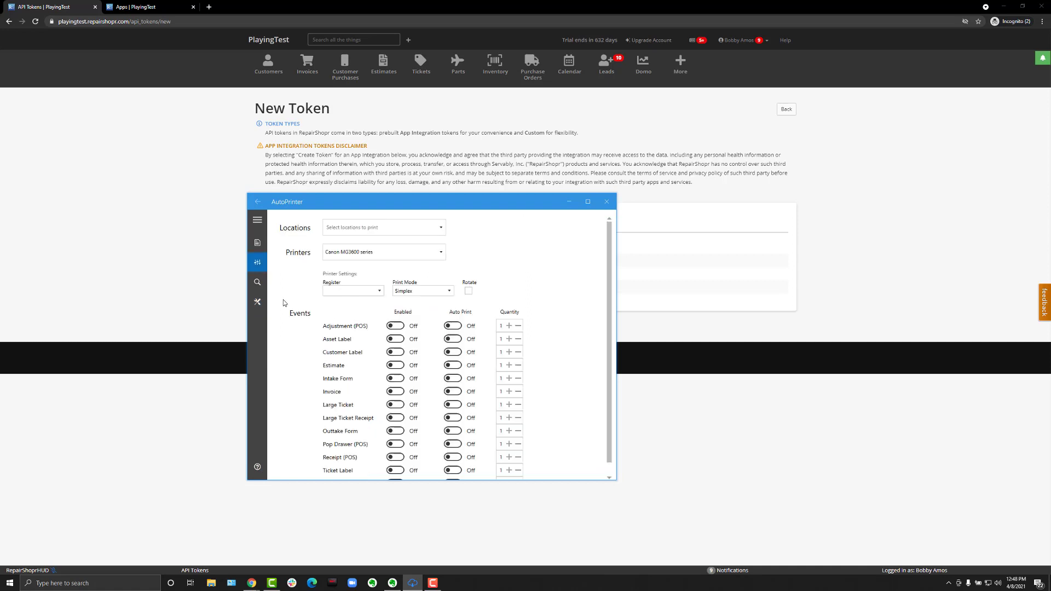